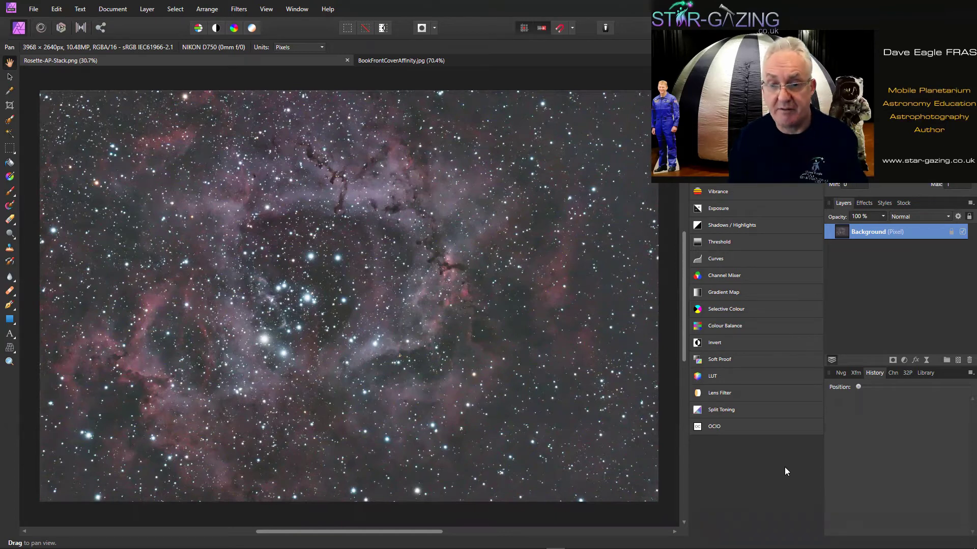
- Check the installed Affinity Photo version (1.9.0 beta) from the Help menu's About screen
click(325, 10)
click(342, 87)
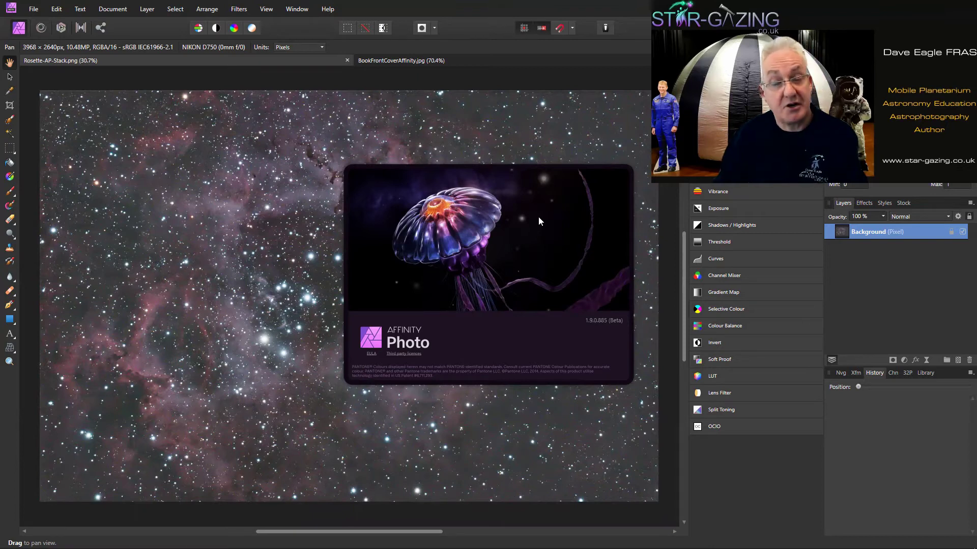
- Start a New Astrophotography Stack from the File menu
click(34, 10)
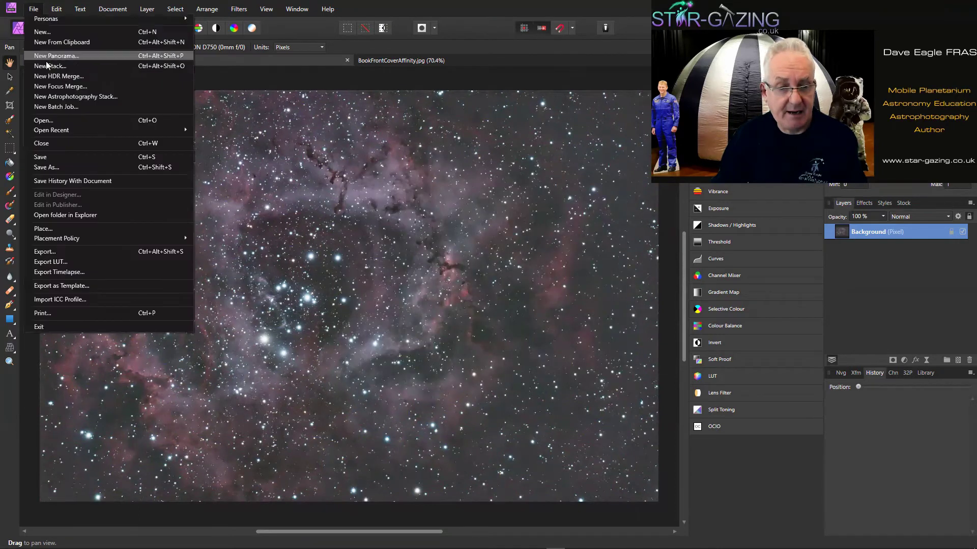
click(65, 96)
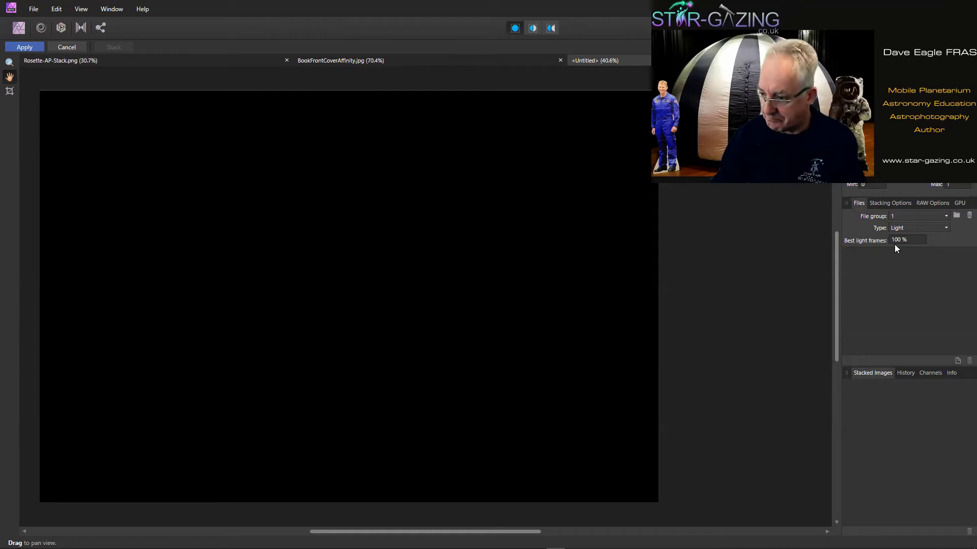
- Add every NEF frame, Z75_3880 to Z75_3930, from Desktop > Rosette > DSLR
click(957, 361)
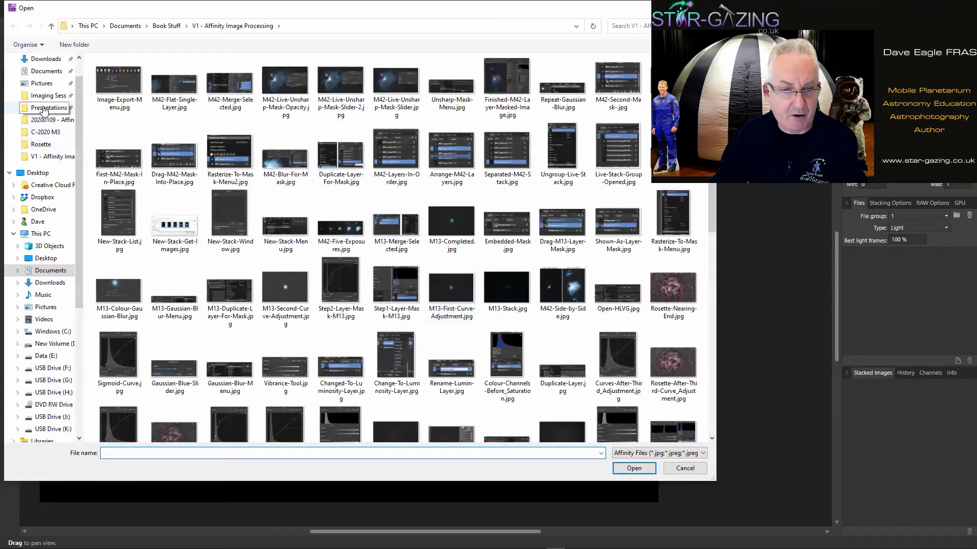
click(41, 144)
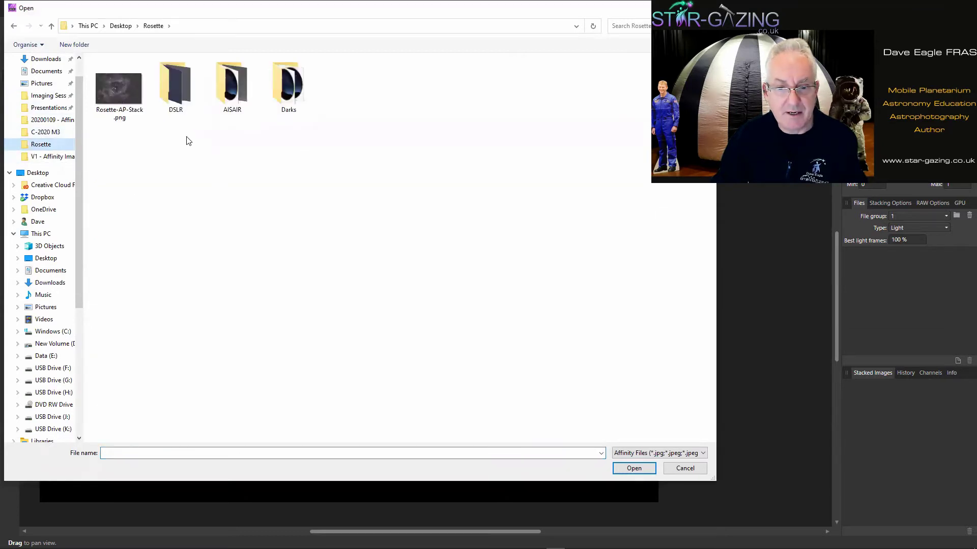
click(168, 101)
double_click(168, 101)
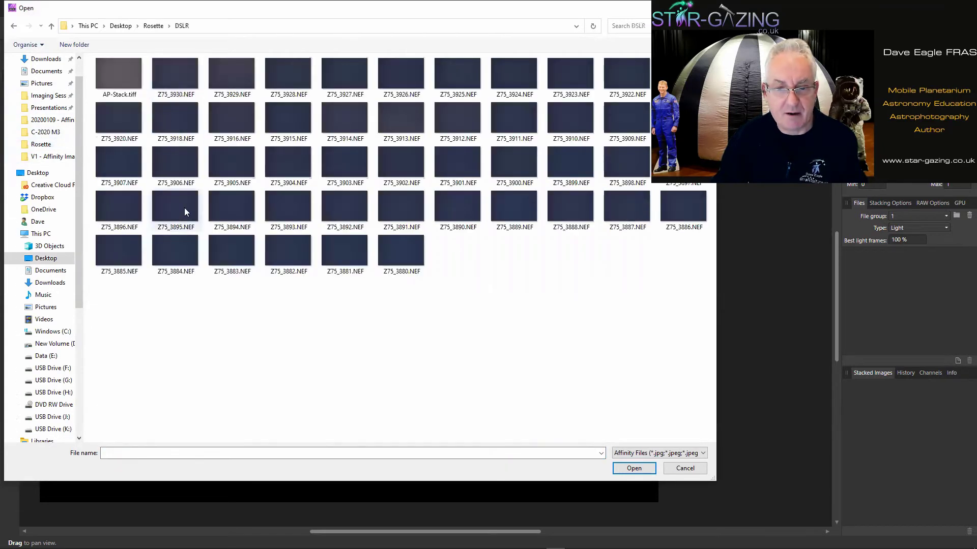
click(168, 71)
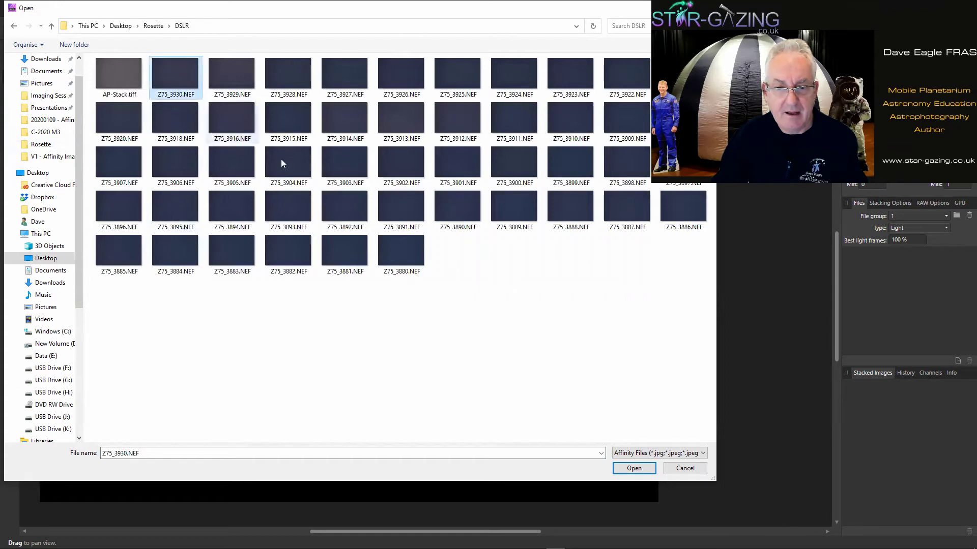
shift+click(406, 251)
click(636, 467)
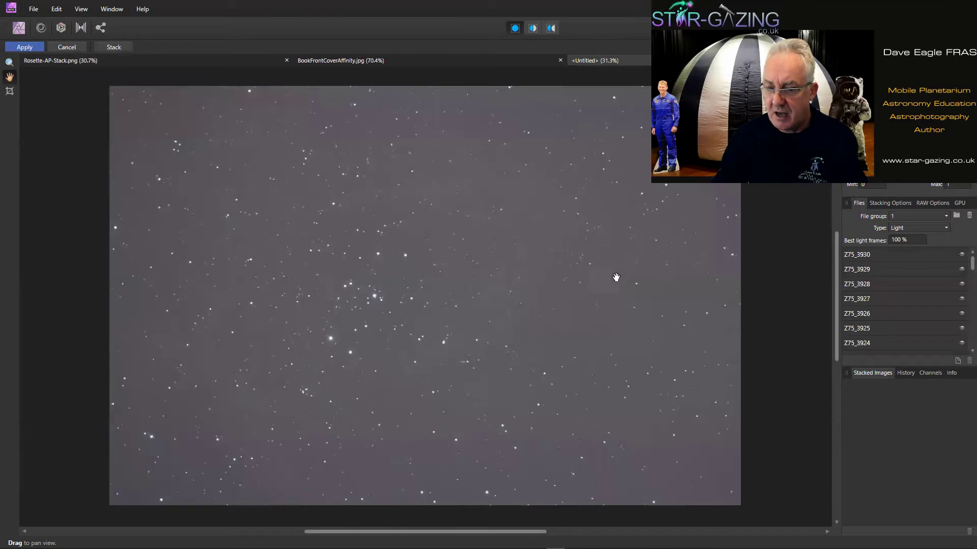
click(872, 286)
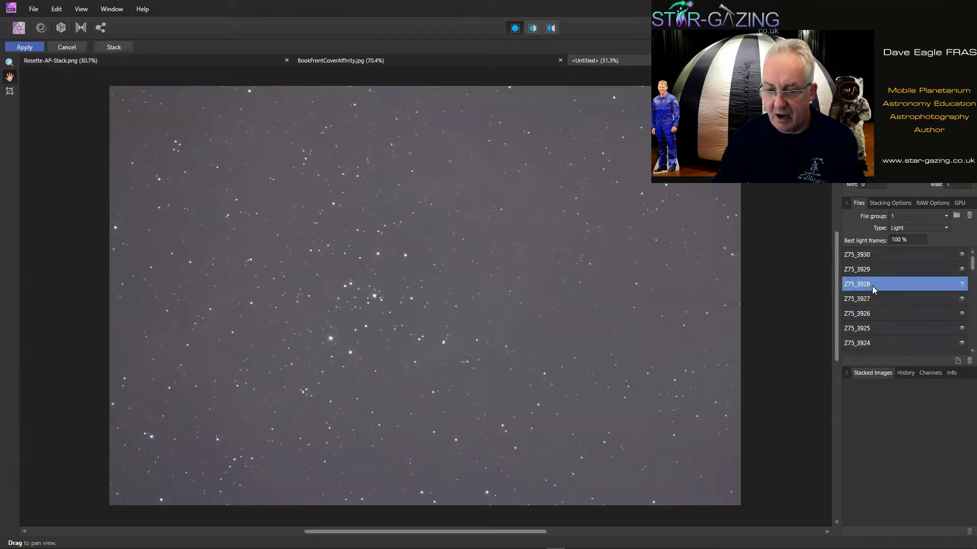
click(863, 318)
click(872, 328)
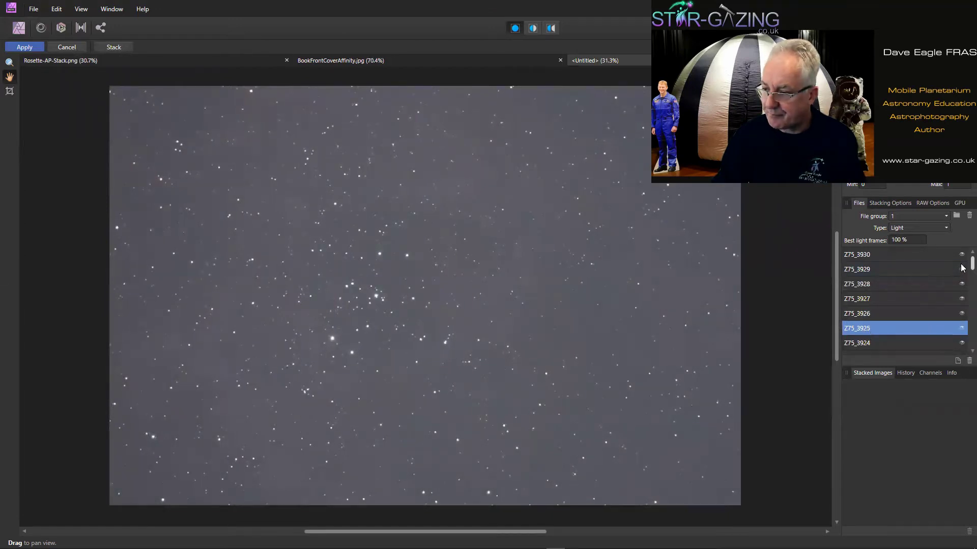
scroll(962, 267, down, 8)
click(888, 315)
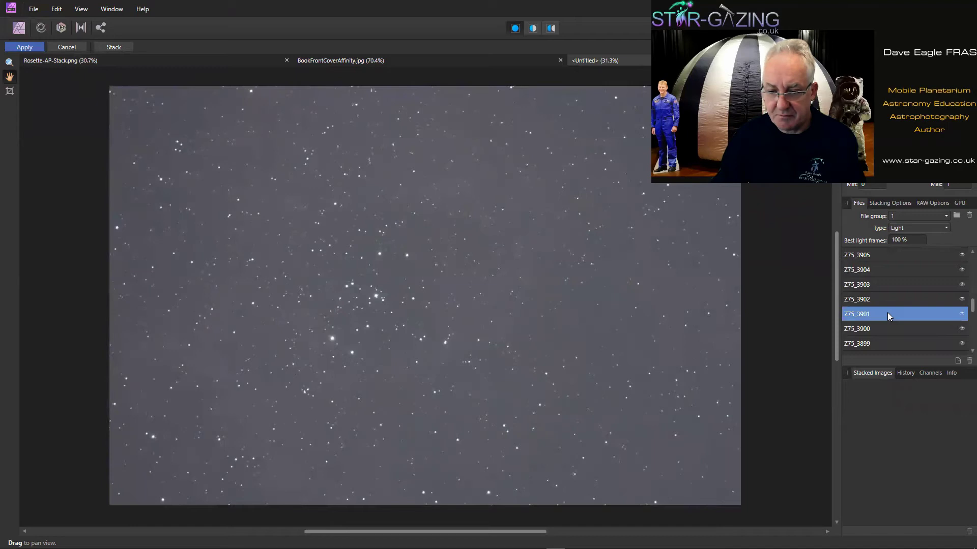
click(879, 286)
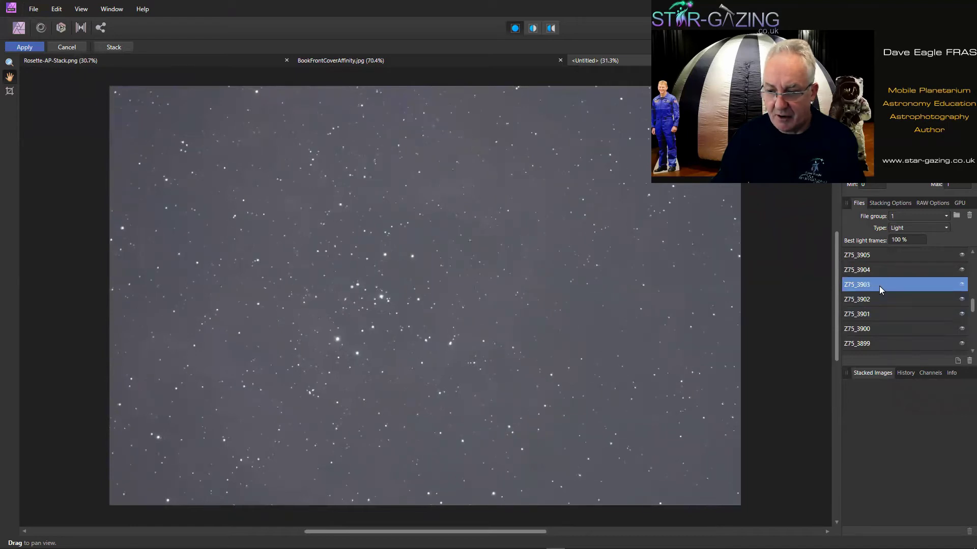
click(882, 340)
click(876, 316)
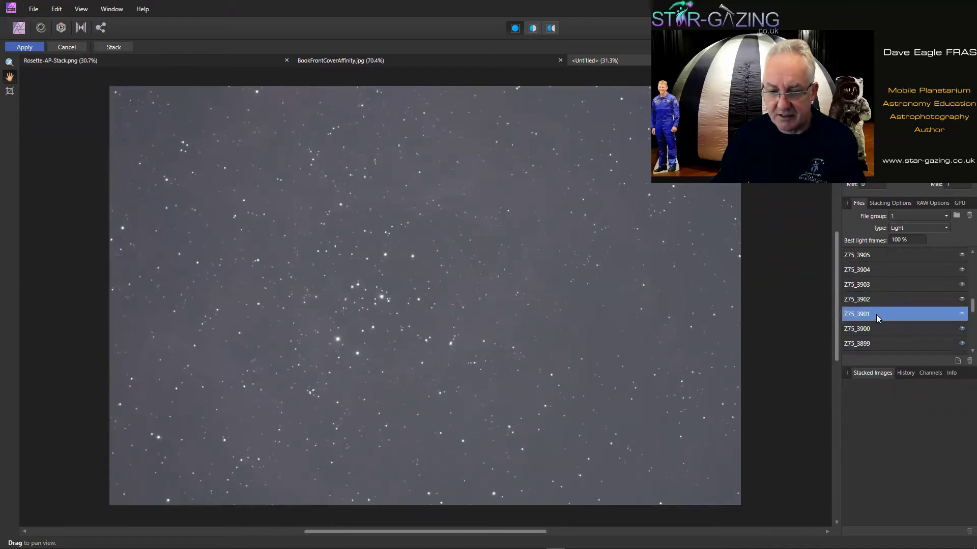
click(873, 297)
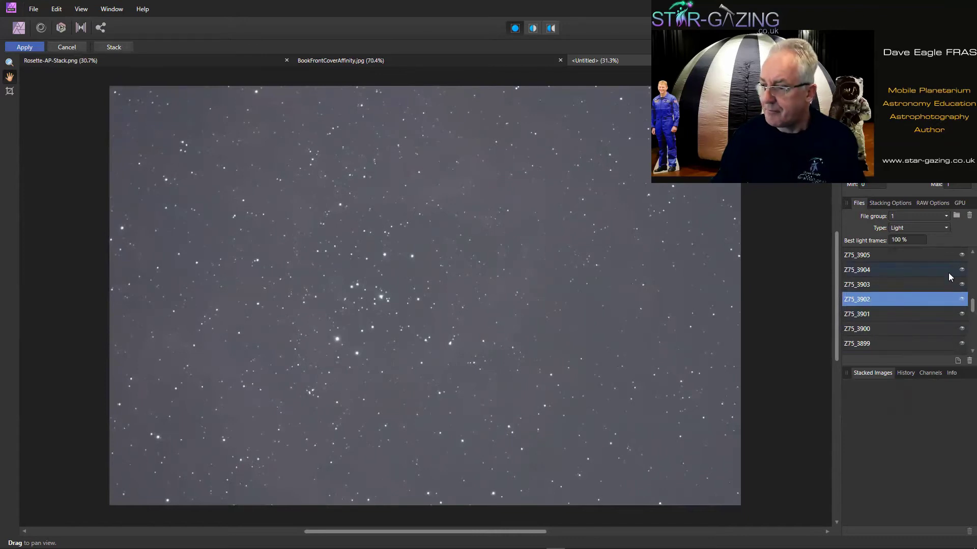
drag(972, 304, 969, 260)
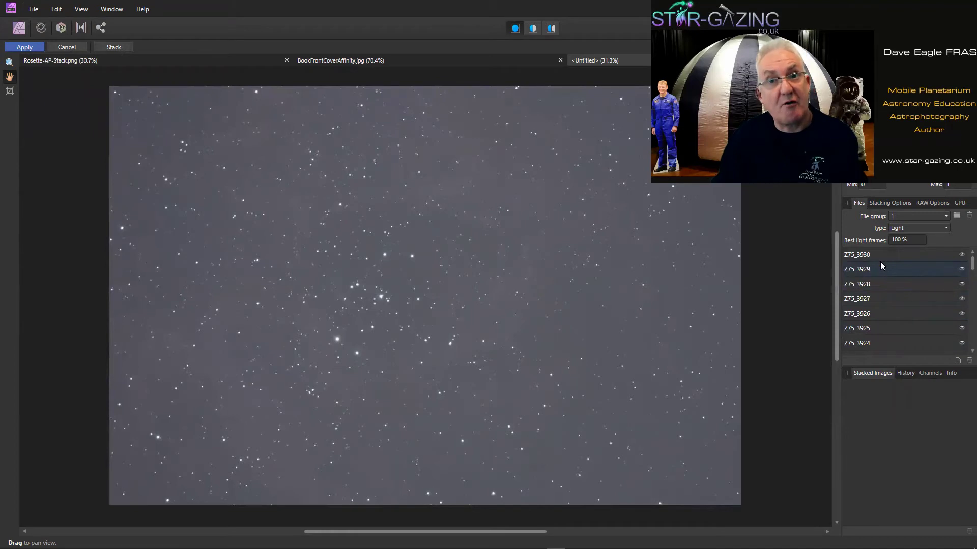
- Add file group 2, set its type to Dark, then remove it again
click(957, 216)
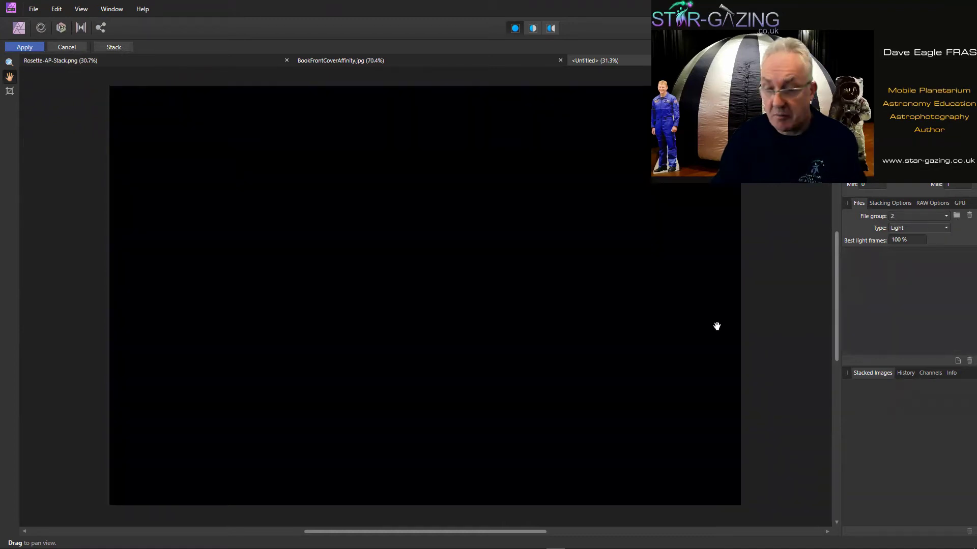
click(946, 229)
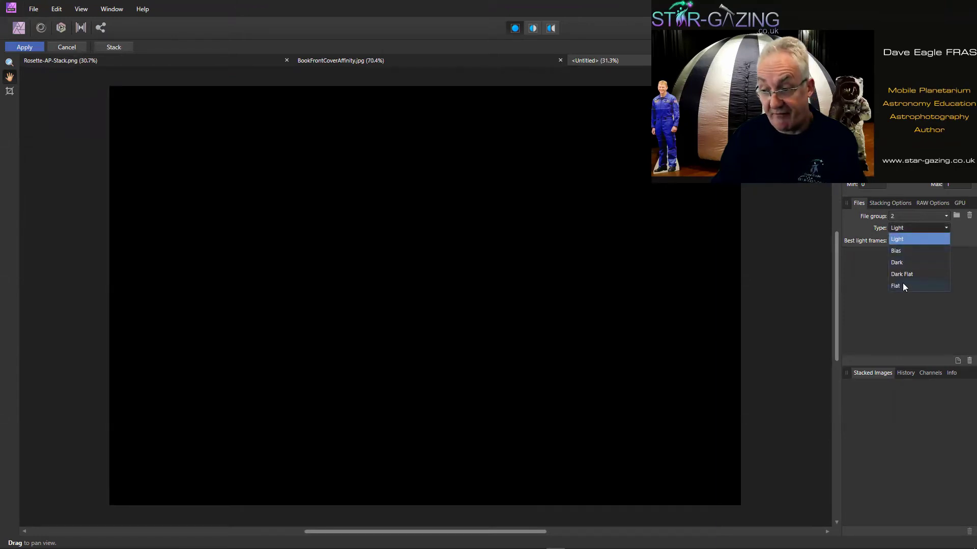
click(906, 238)
click(945, 229)
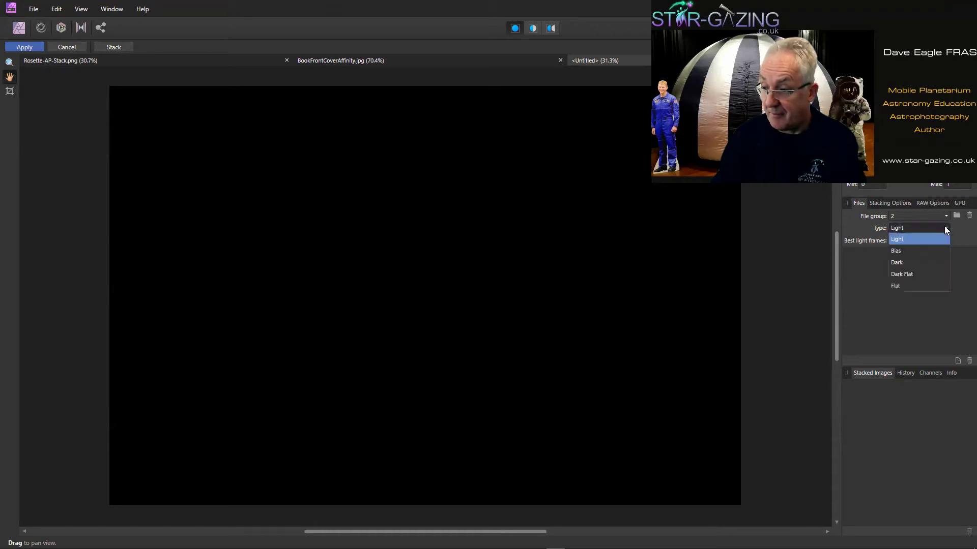
click(907, 261)
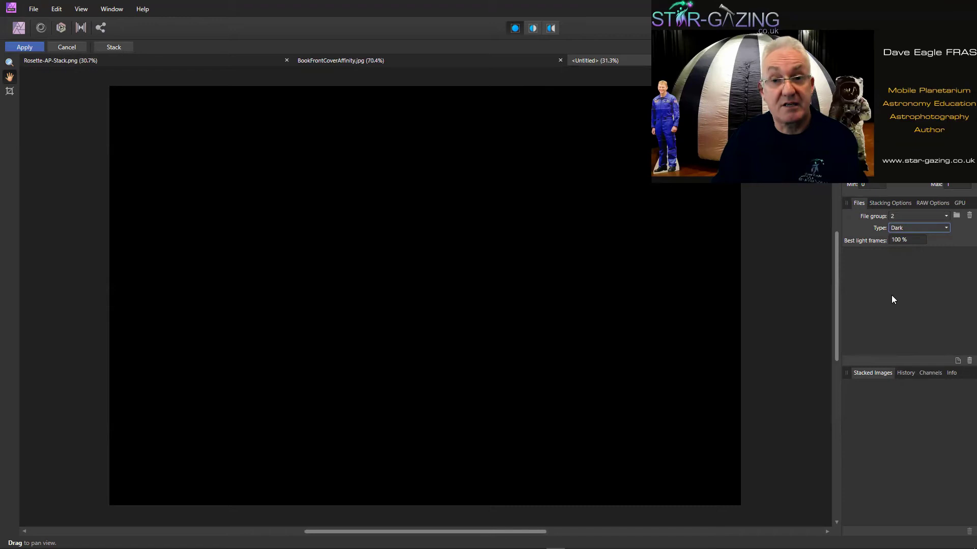
click(961, 220)
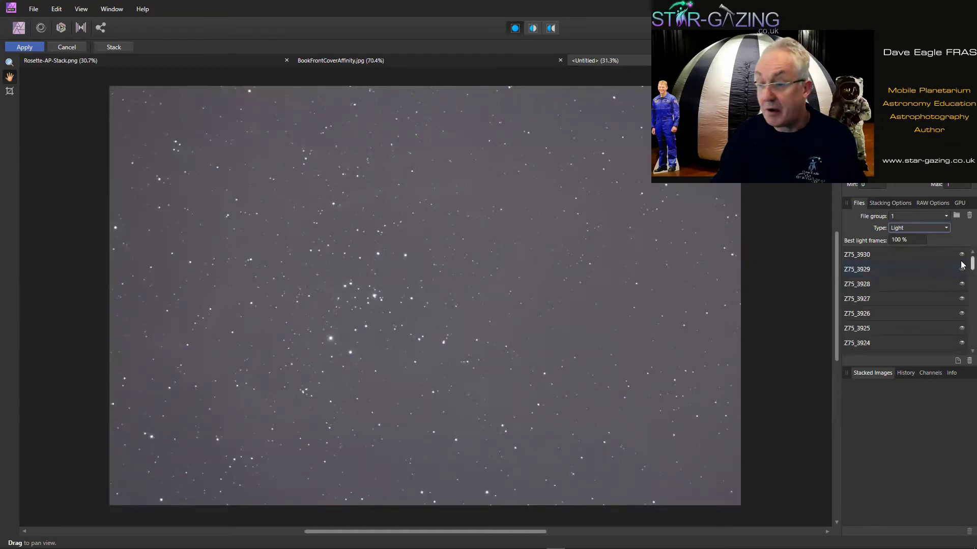
- Keep the frames as Light and the stacking method as Mean, then show RAW Options
click(946, 230)
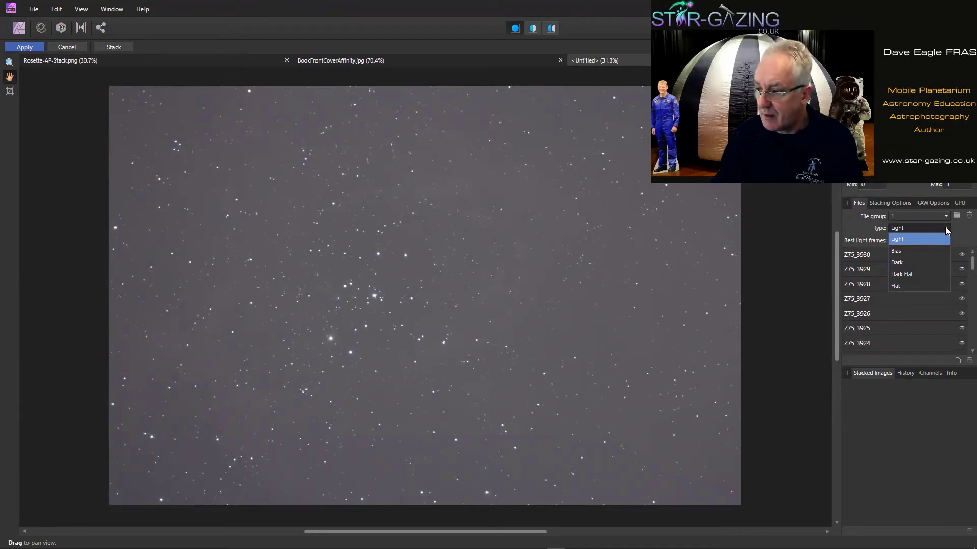
click(930, 239)
click(889, 201)
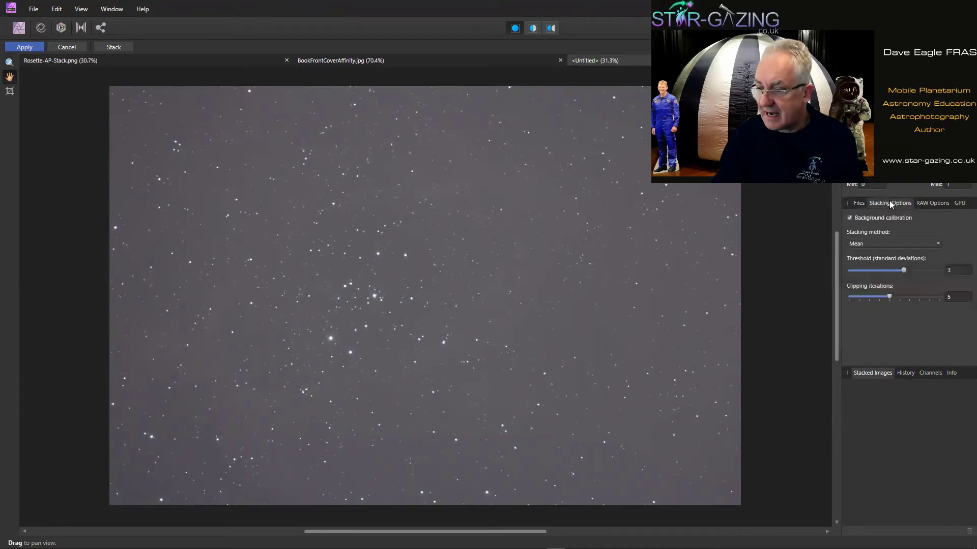
click(866, 243)
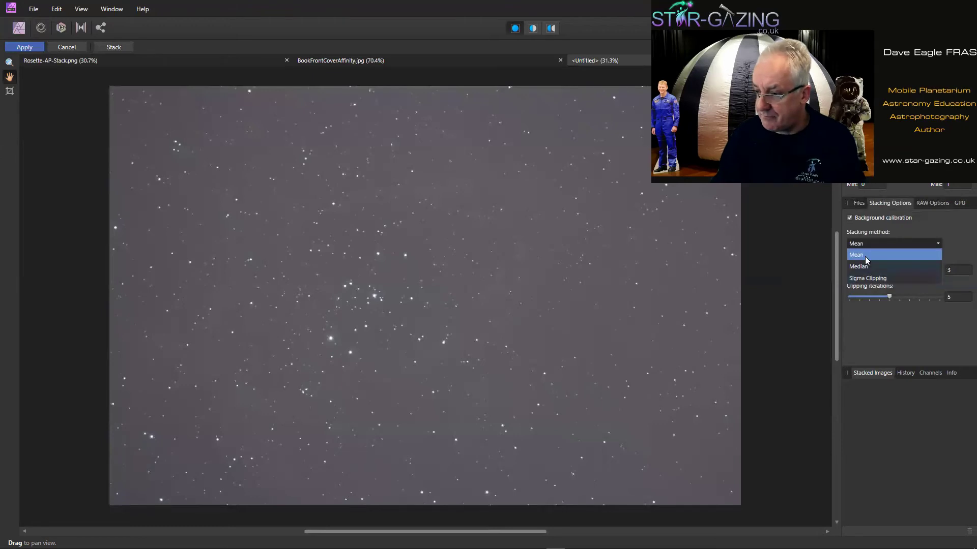
click(961, 226)
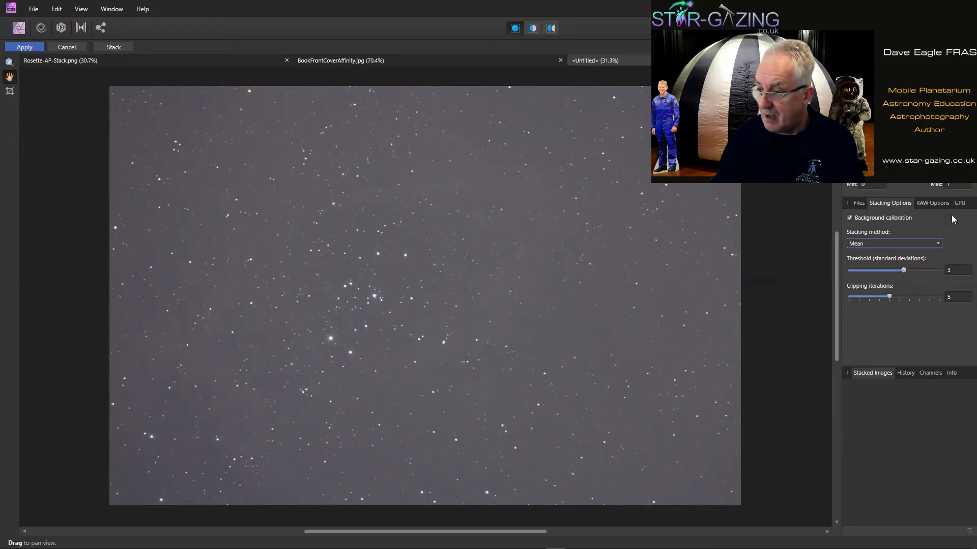
click(941, 203)
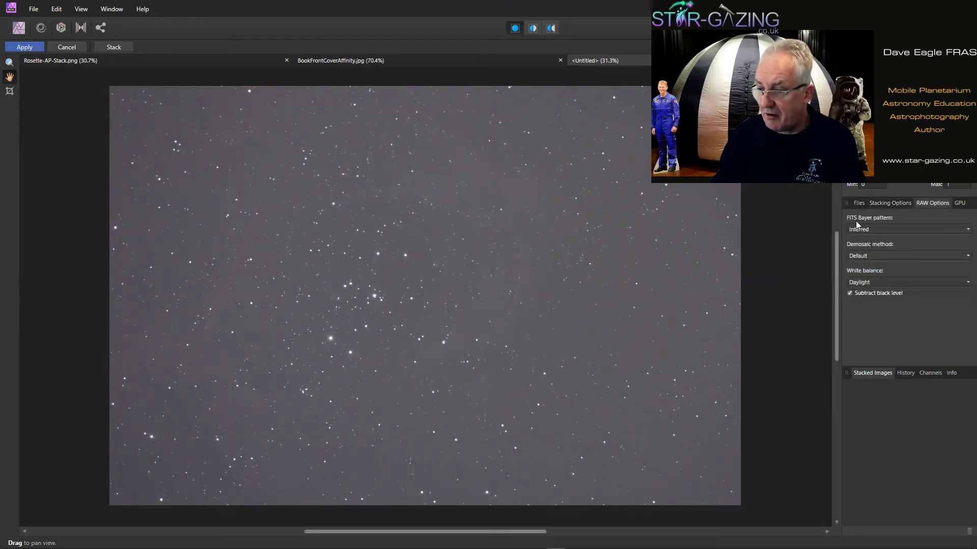
click(900, 232)
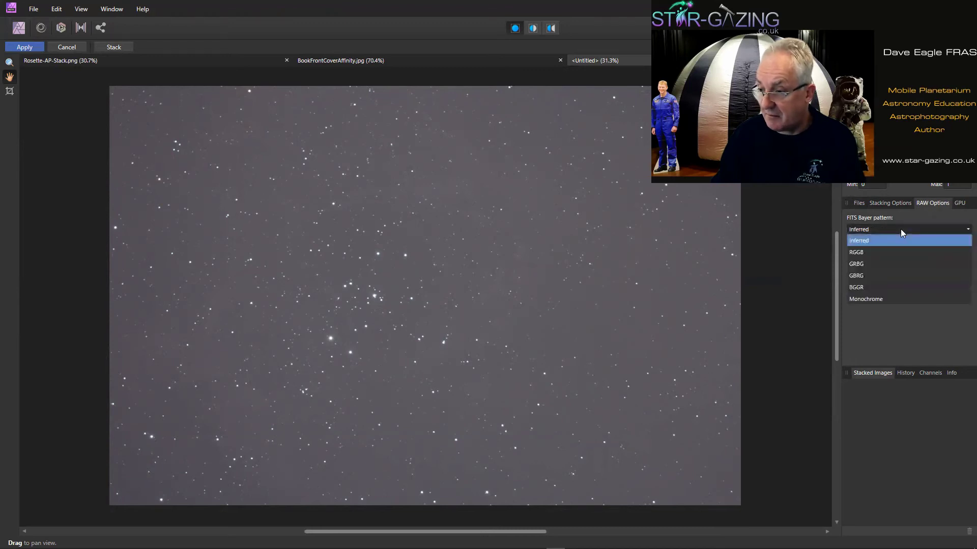
click(857, 330)
click(880, 256)
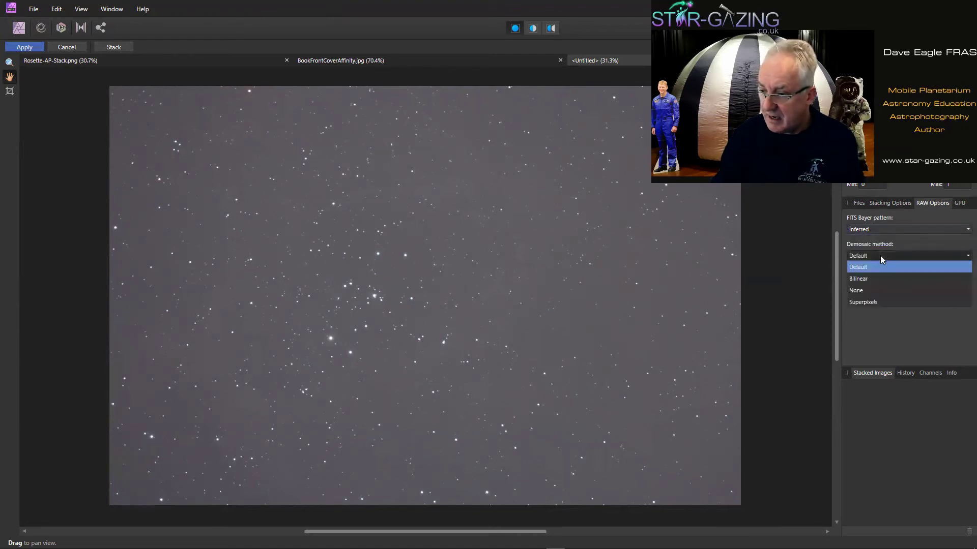
click(880, 267)
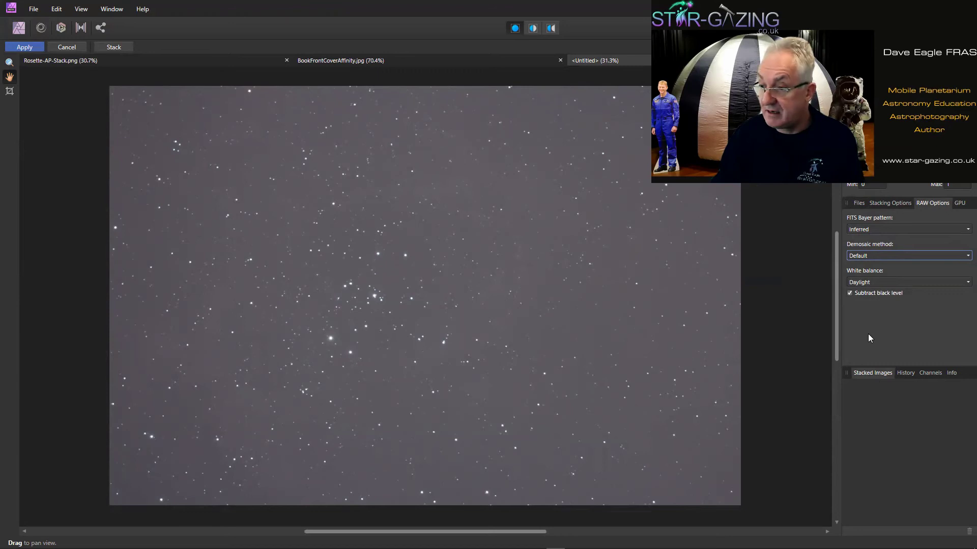
- Stack the Rosette light frames into Stacked Image 1 and Stacked Image 2
click(114, 47)
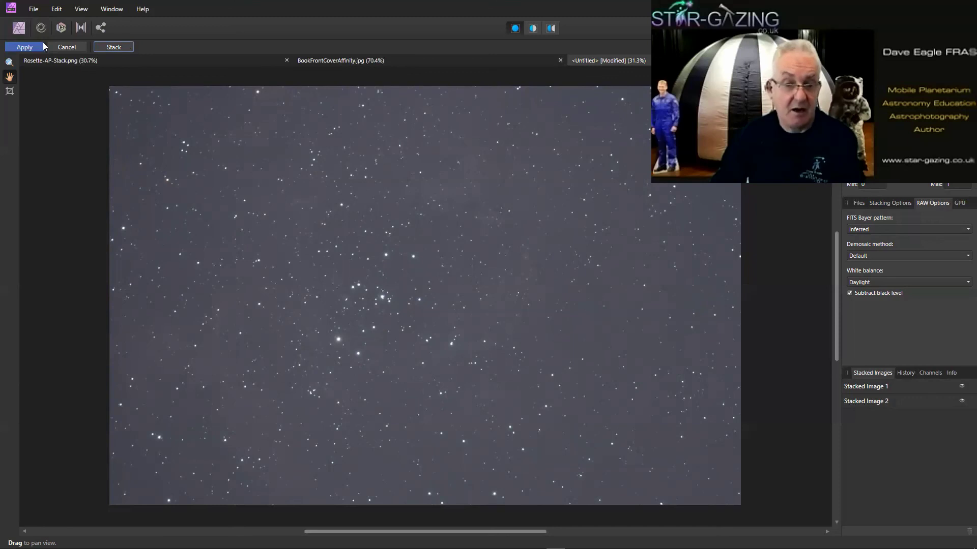
- Apply the stack to get two pixel layers under Levels and Curves adjustments
click(24, 46)
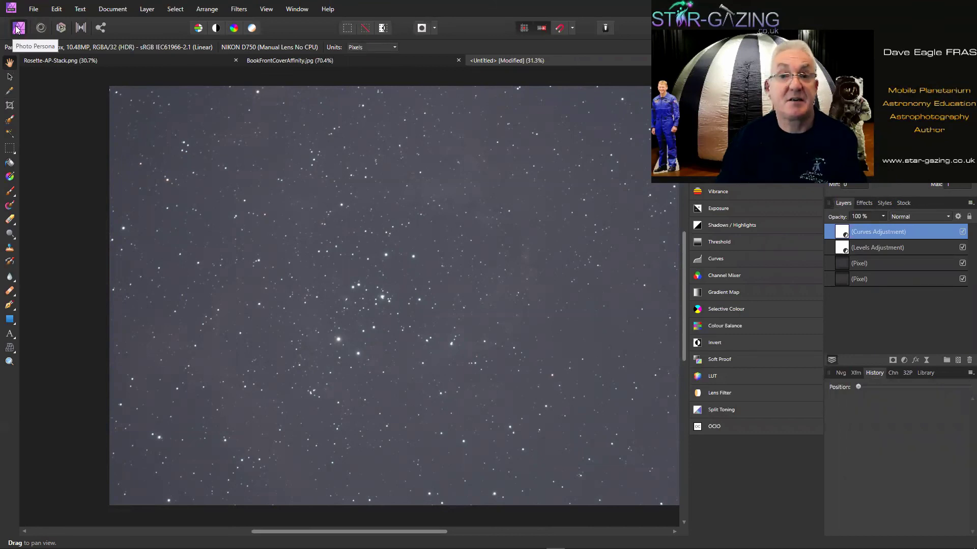
- Switch from Rosette-AP-Stack.png to the BookFrontCoverAffinity.jpg document
click(191, 60)
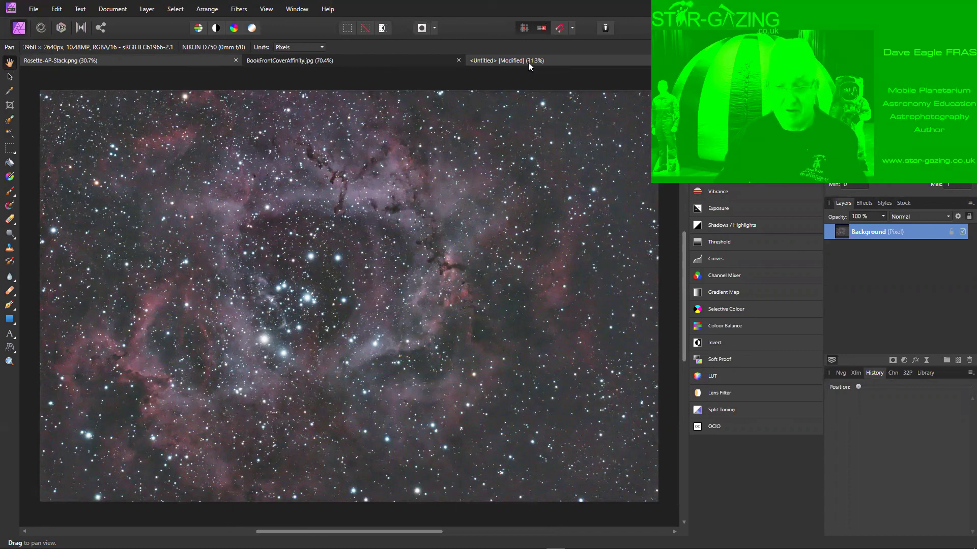
click(329, 61)
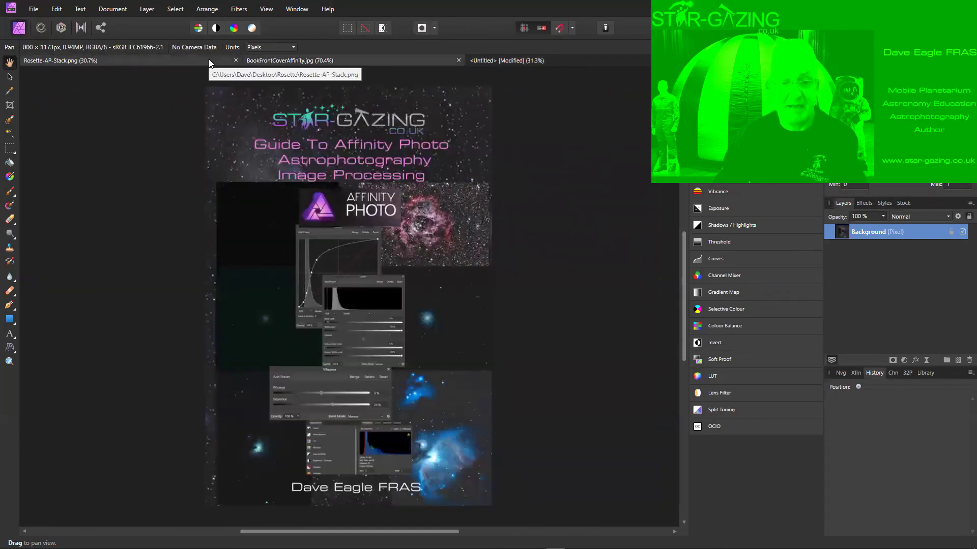